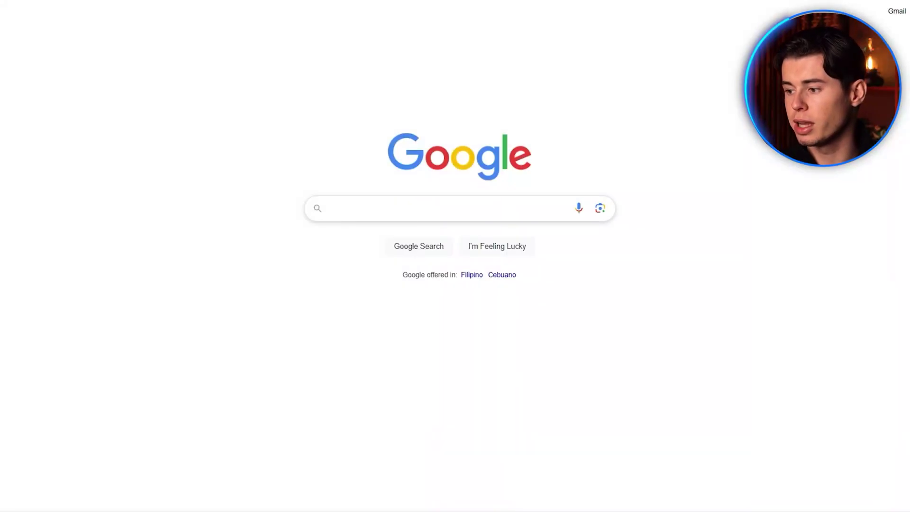
Step: Search Google for 10Web and sign up for it with a Google account
left_click(332, 209)
type("10we")
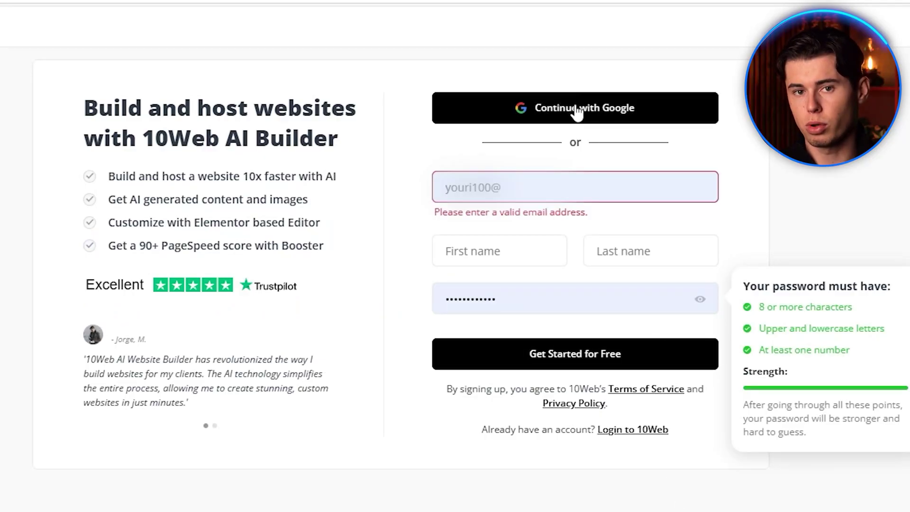
left_click(577, 112)
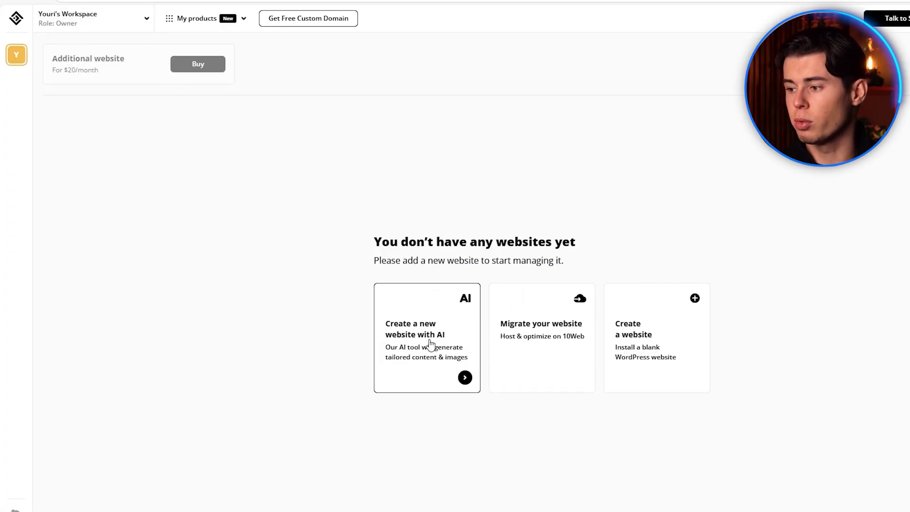
mouse_move(545, 341)
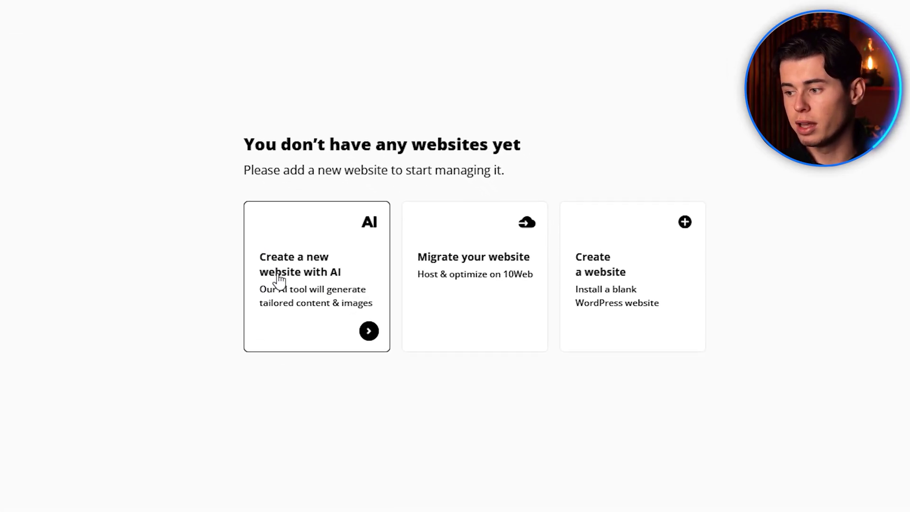
Step: Start a blank WordPress site titled Example Website, hosted in the Los Angeles data center
left_click(302, 246)
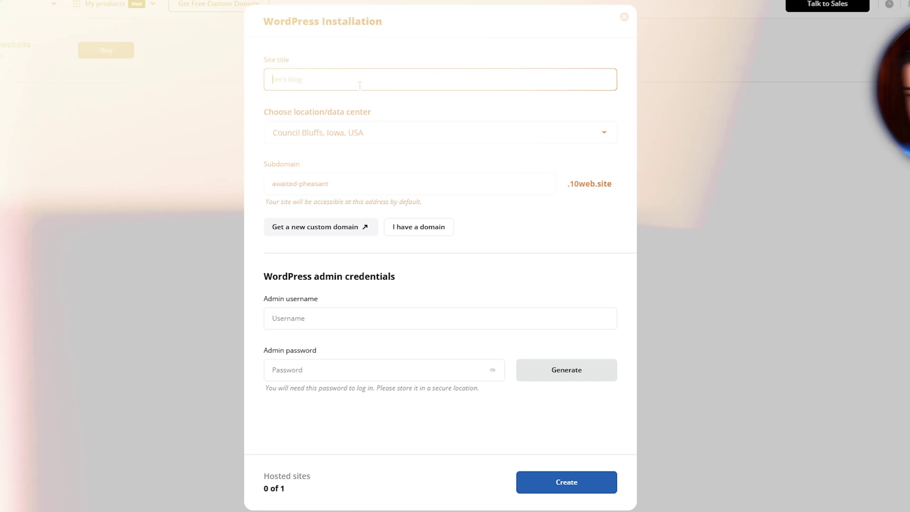
type("Exca")
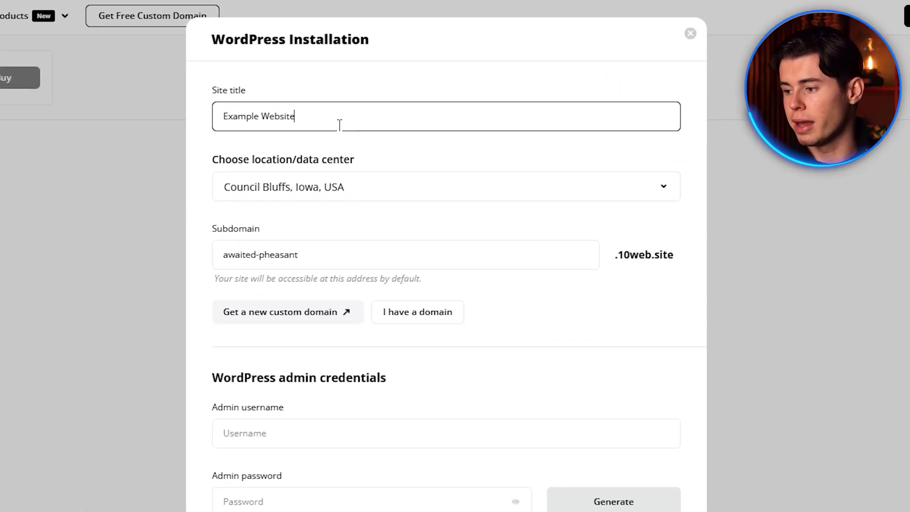
left_click(305, 190)
scroll(308, 272, "down", 5)
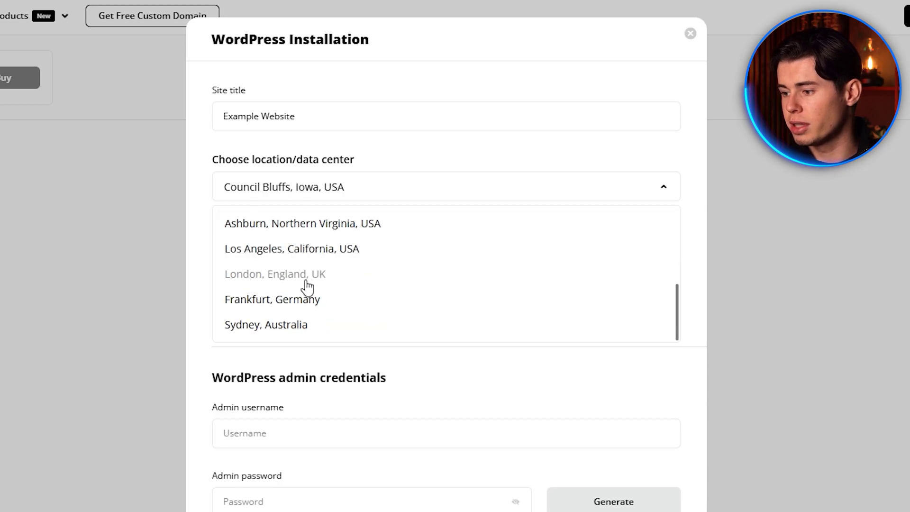
scroll(330, 264, "up", 3)
scroll(302, 258, "down", 3)
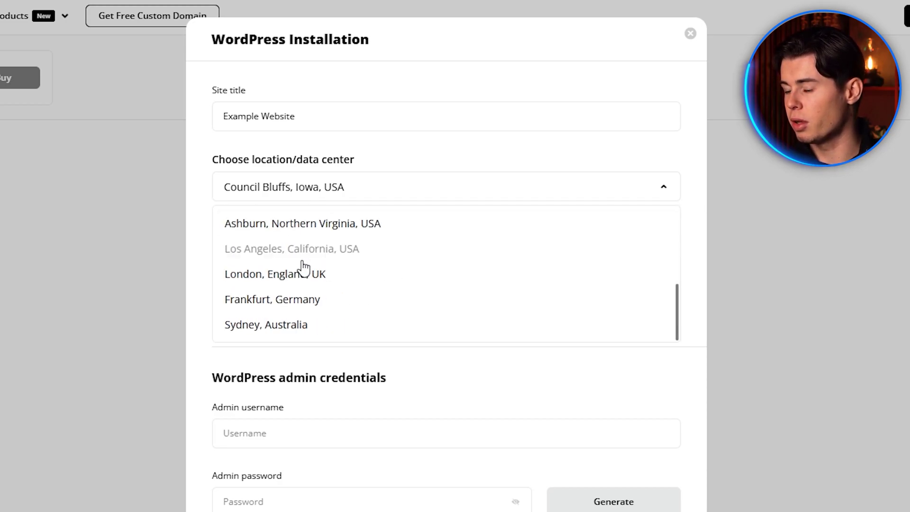
left_click(330, 255)
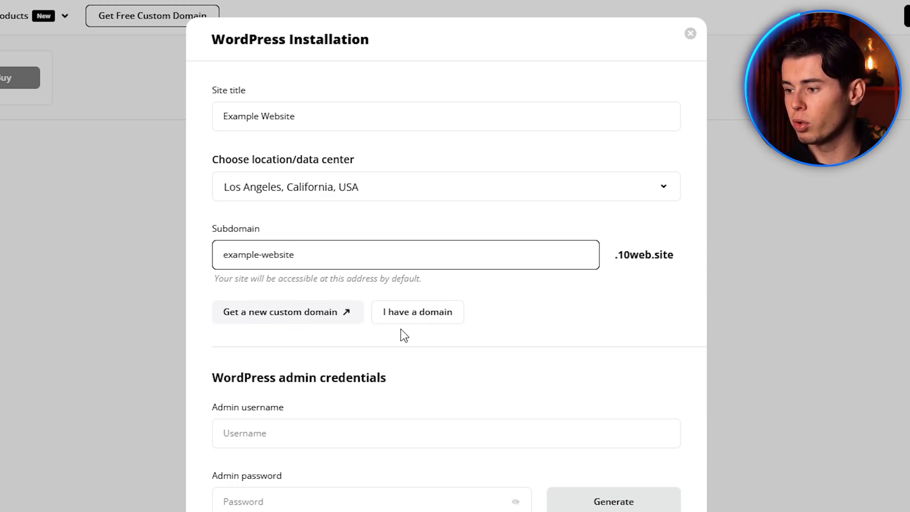
Step: Use the example-website.10web.site domain and create the WordPress site
left_click(418, 312)
scroll(448, 416, "down", 5)
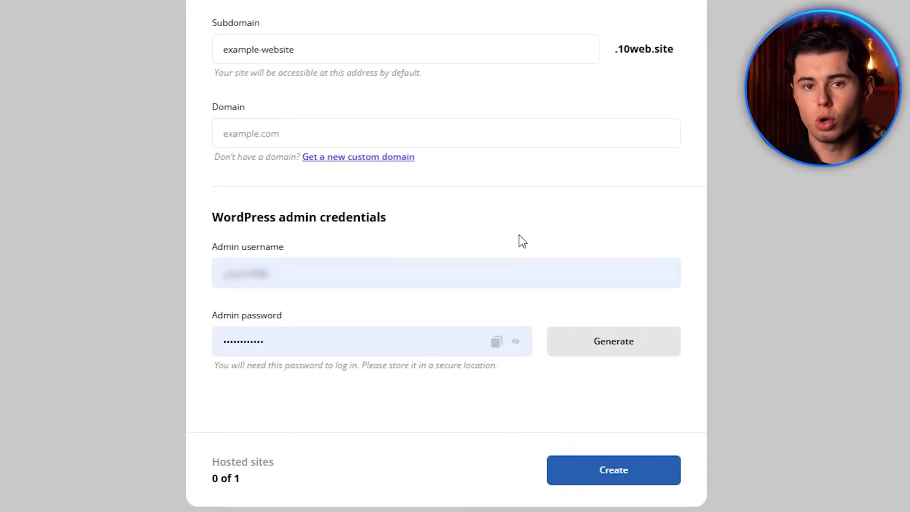
left_click(594, 486)
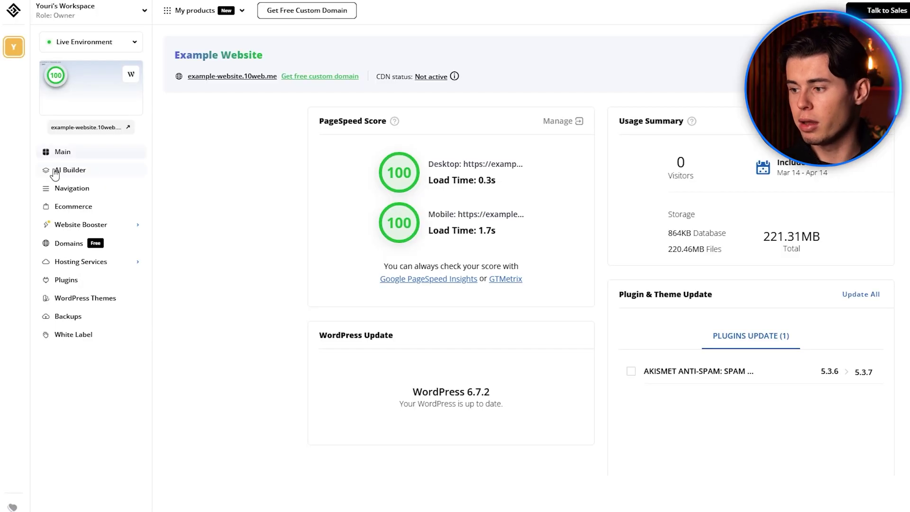
Step: Use AI Builder to recreate ideo.com/thinking as a new page named Example Page 2
left_click(67, 171)
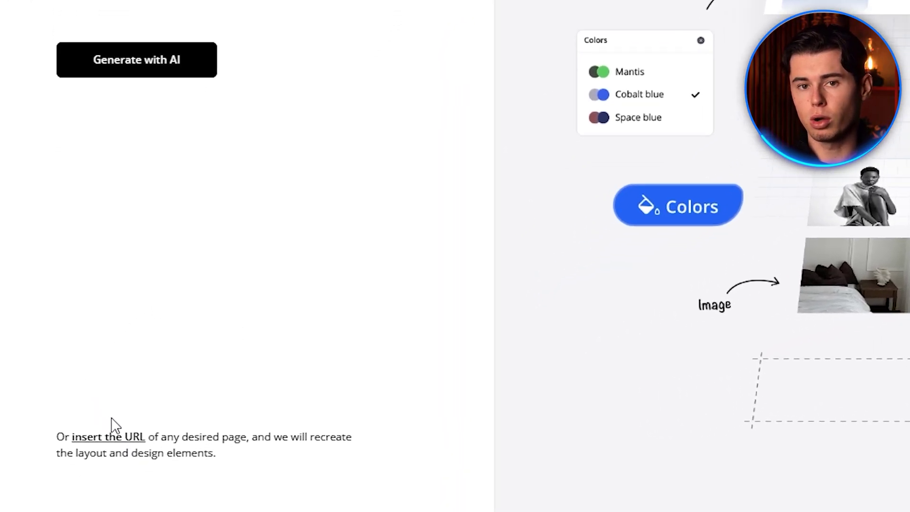
left_click(90, 478)
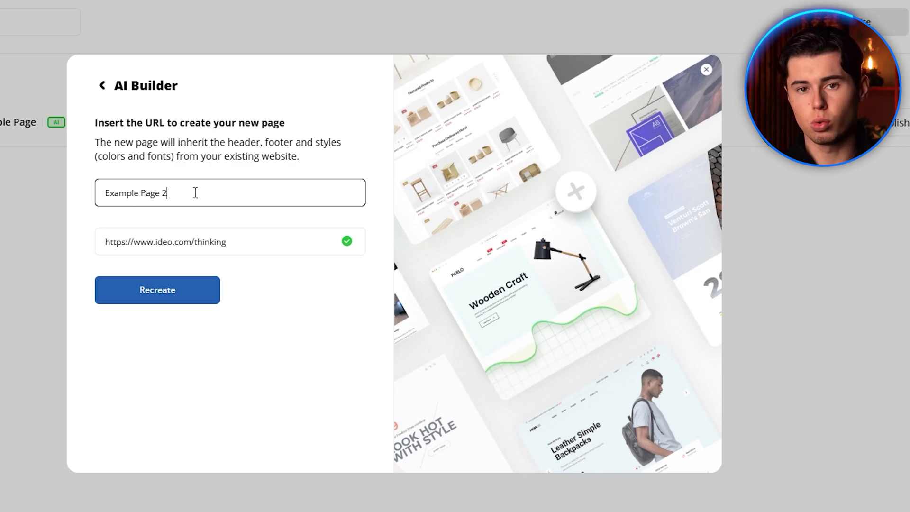
left_click(199, 298)
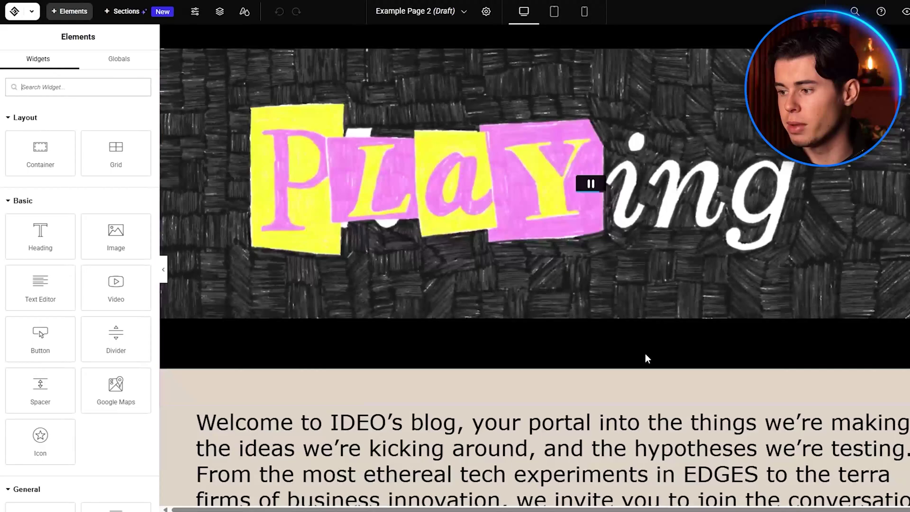
Step: Scroll down the recreated IDEO page and collapse the side panel for a full-width preview
scroll(646, 353, "down", 5)
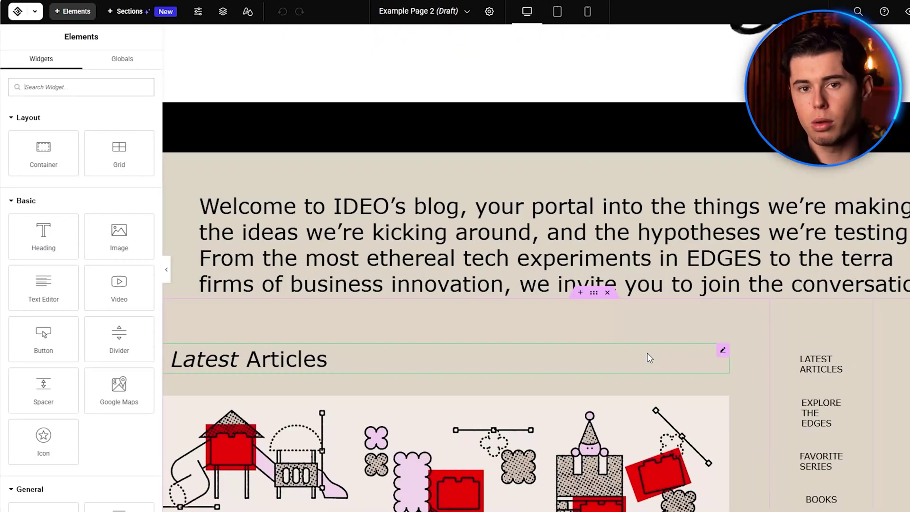
scroll(648, 354, "down", 1)
scroll(752, 368, "down", 2)
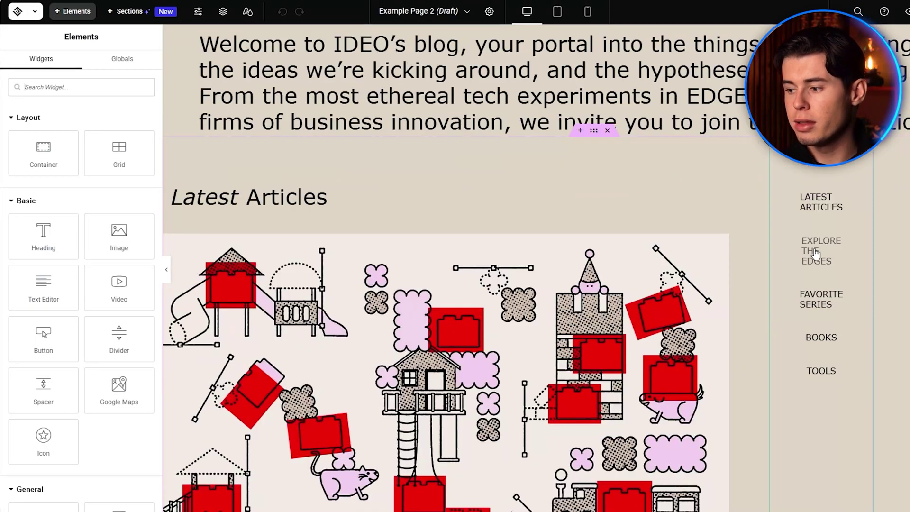
scroll(786, 304, "down", 9)
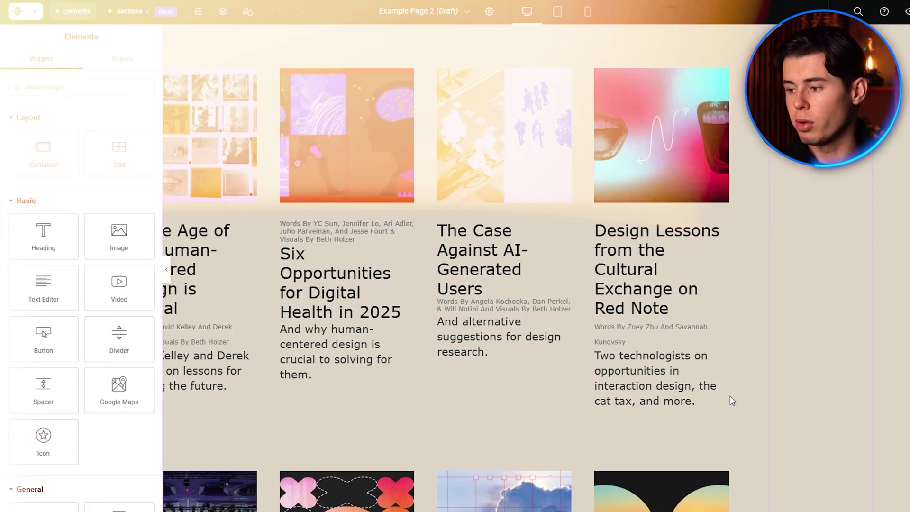
scroll(730, 401, "down", 7)
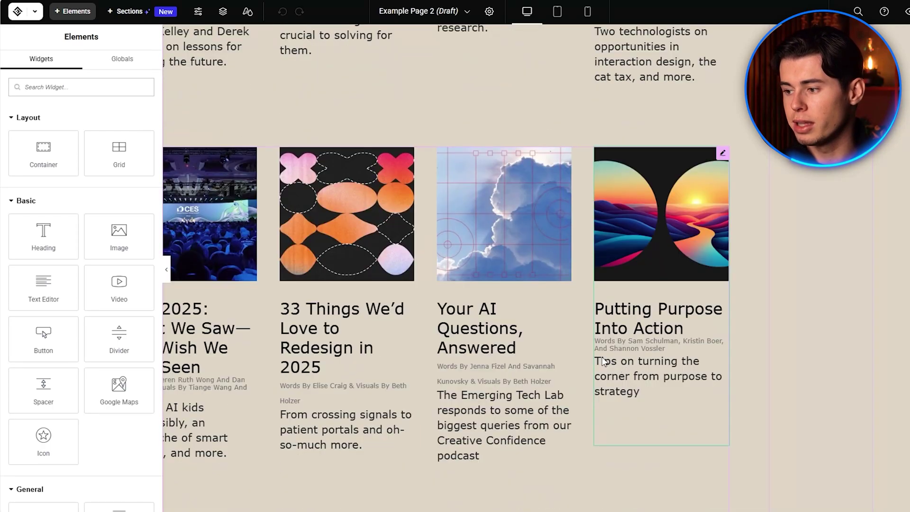
scroll(515, 341, "down", 1)
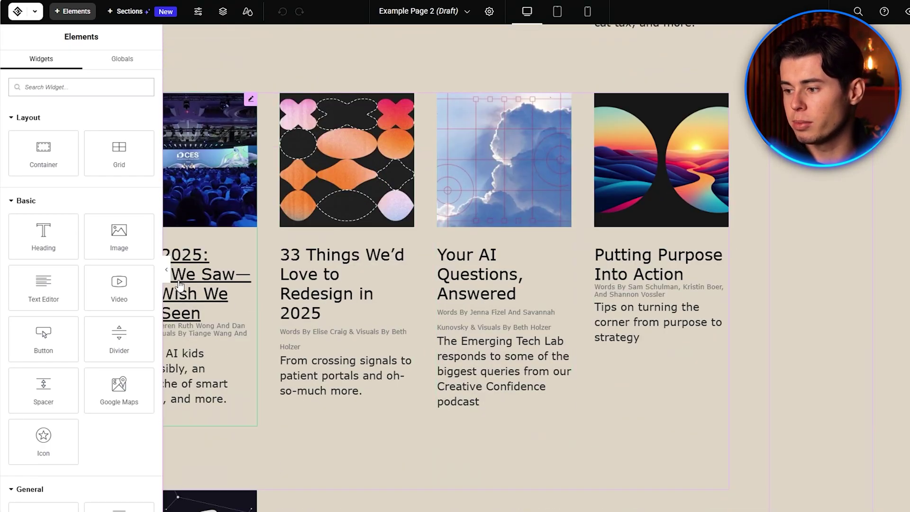
left_click(167, 273)
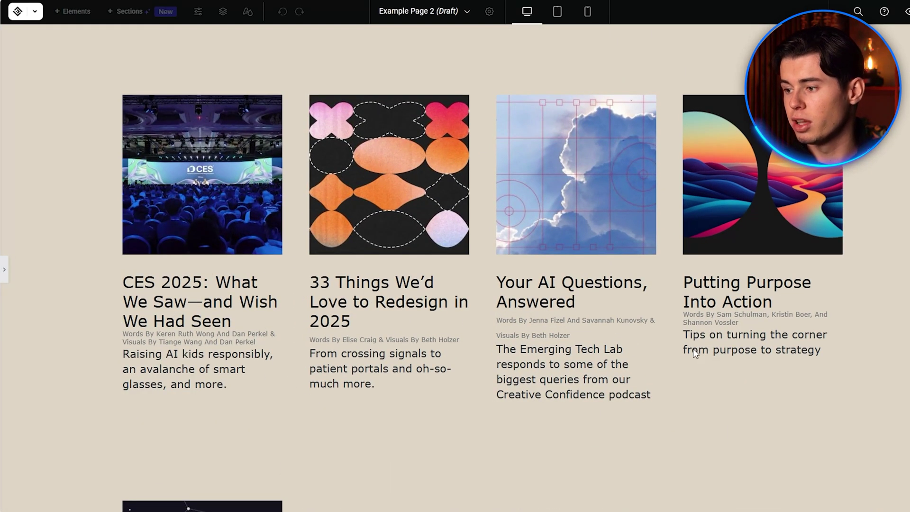
scroll(690, 353, "down", 3)
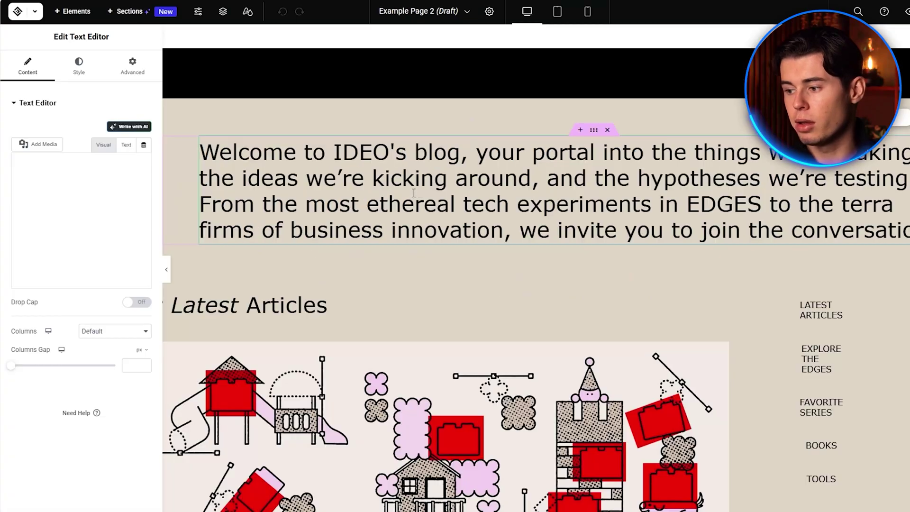
key("ctrl+a")
type("W")
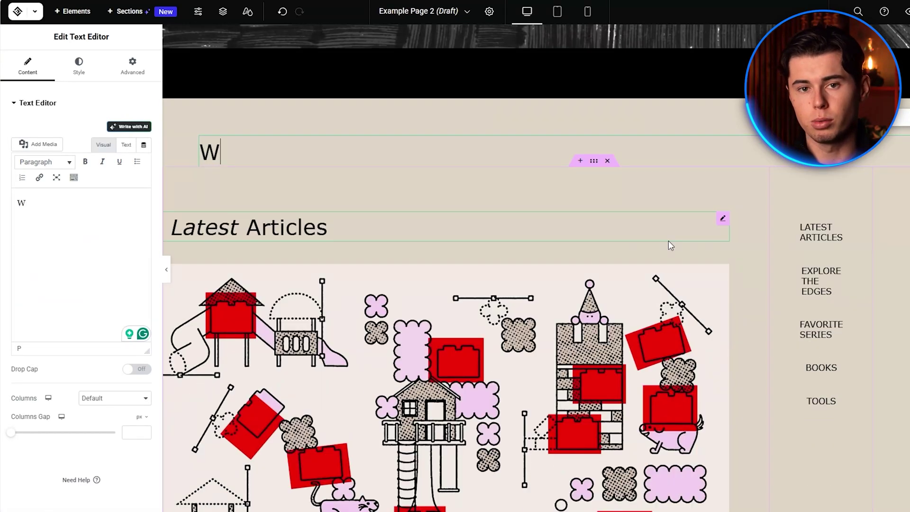
type("elco")
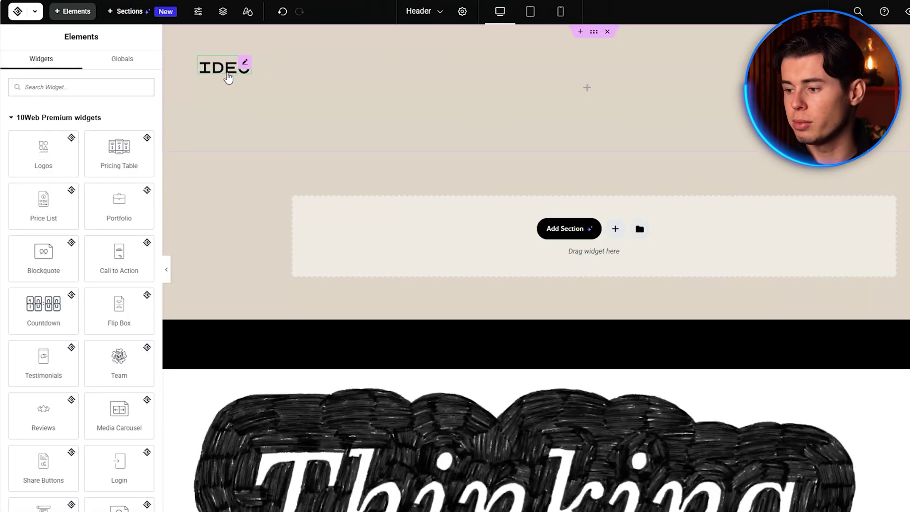
left_click(228, 75)
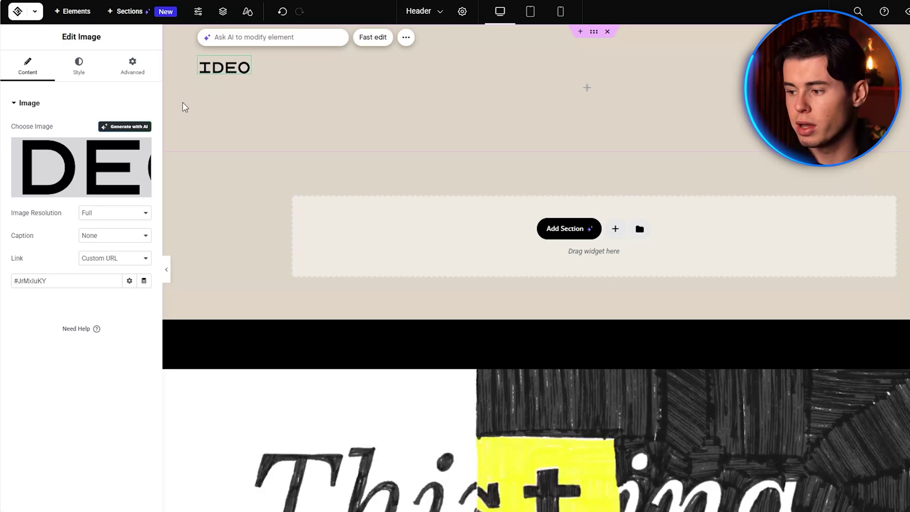
mouse_move(95, 143)
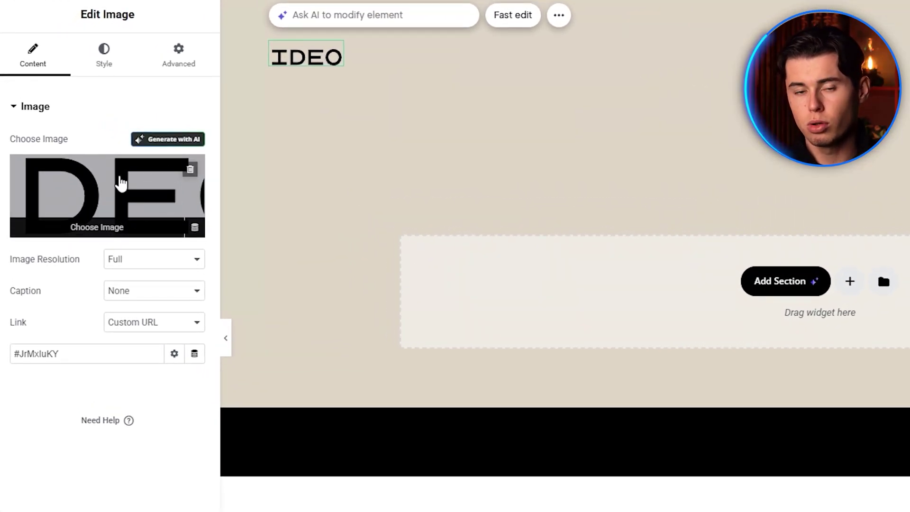
left_click(121, 183)
scroll(685, 302, "down", 8)
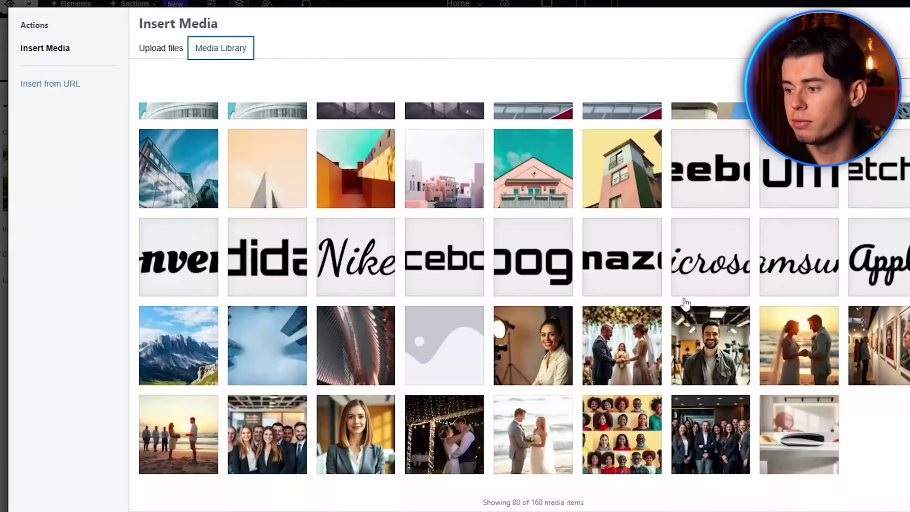
scroll(685, 303, "down", 1)
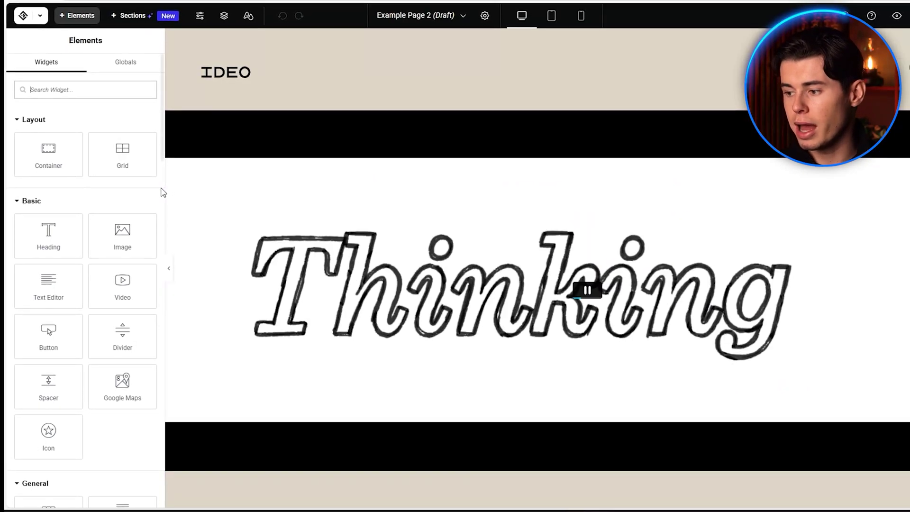
scroll(453, 299, "down", 3)
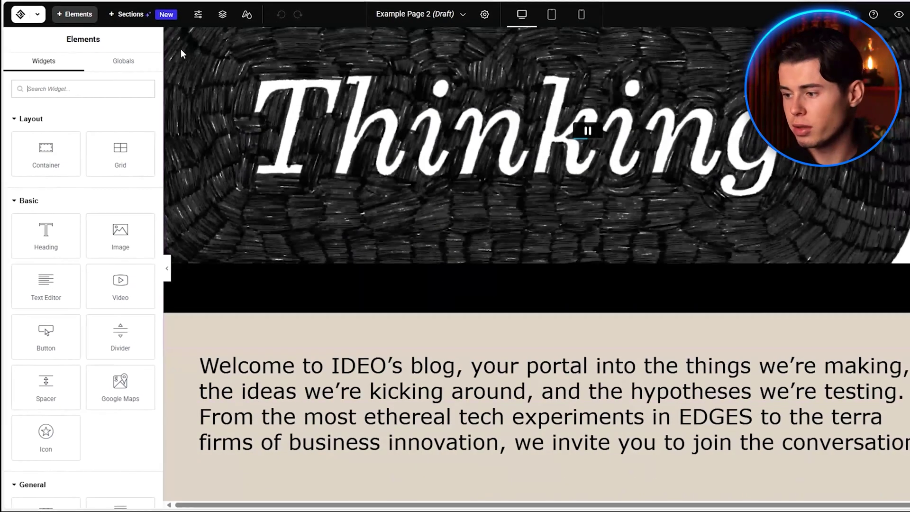
Step: Open the ready-made Sections library and scroll the canvas back up
left_click(133, 15)
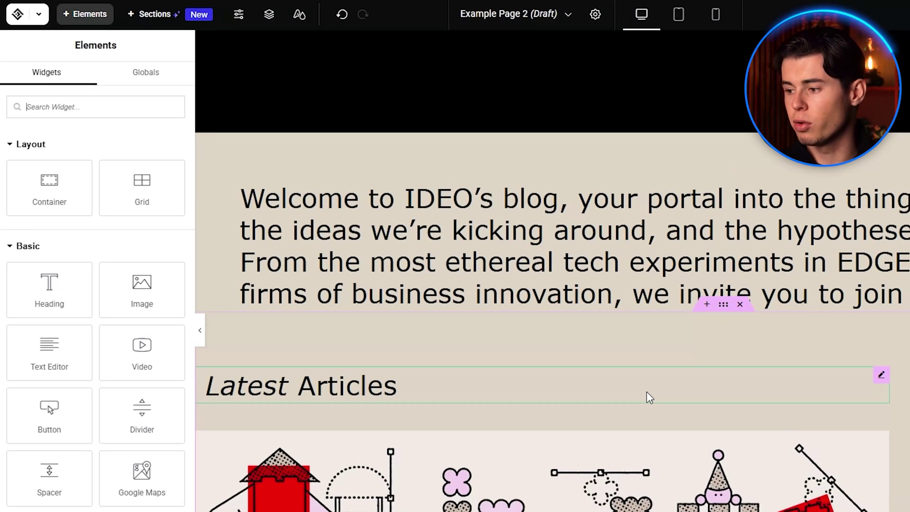
scroll(527, 318, "up", 5)
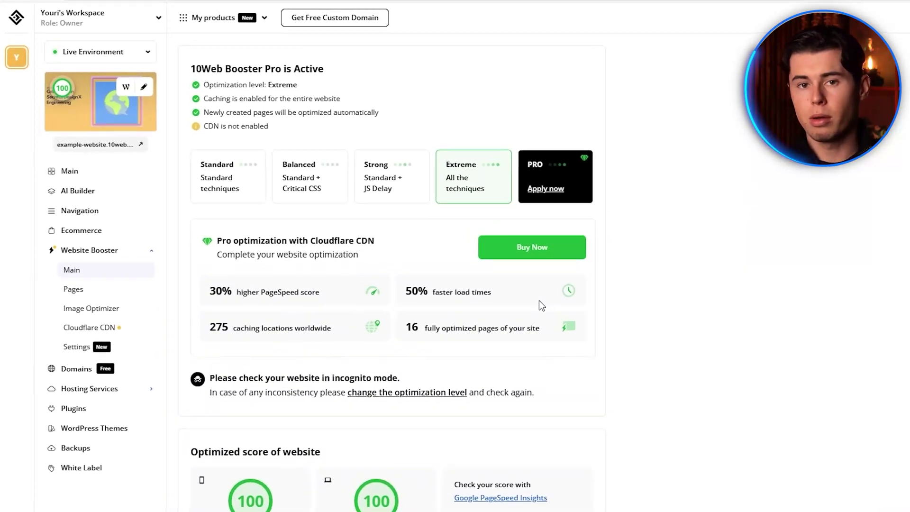
Step: Select the design research ethics book card and have AI rewrite its description
scroll(259, 398, "down", 1)
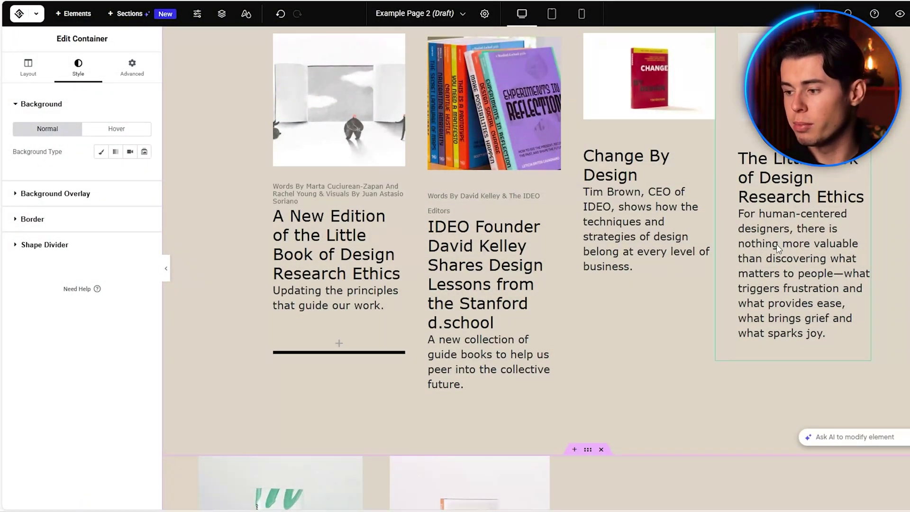
left_click(778, 295)
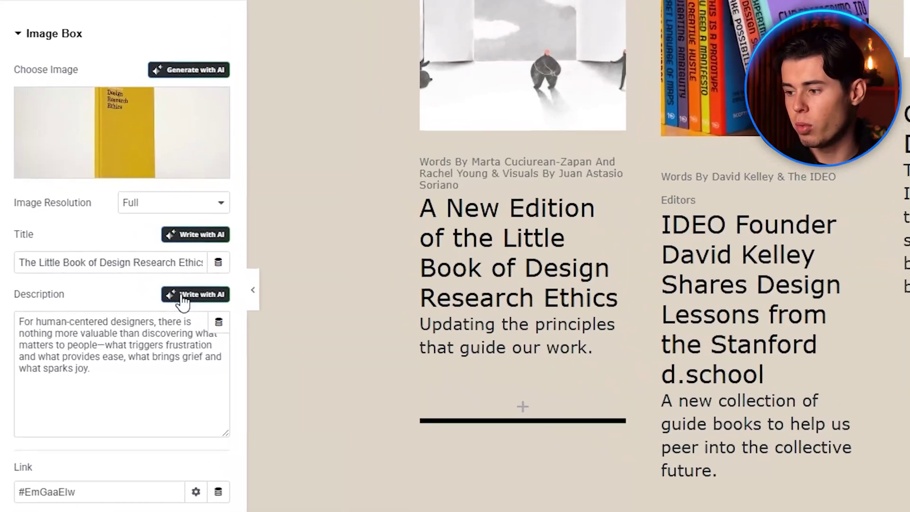
left_click(188, 298)
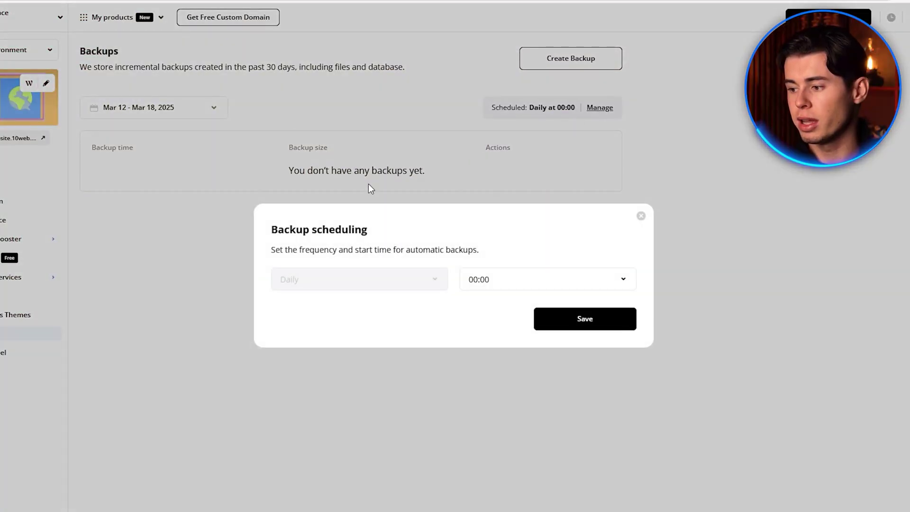
Step: List the available backup start times in the Backup scheduling dialog
left_click(505, 281)
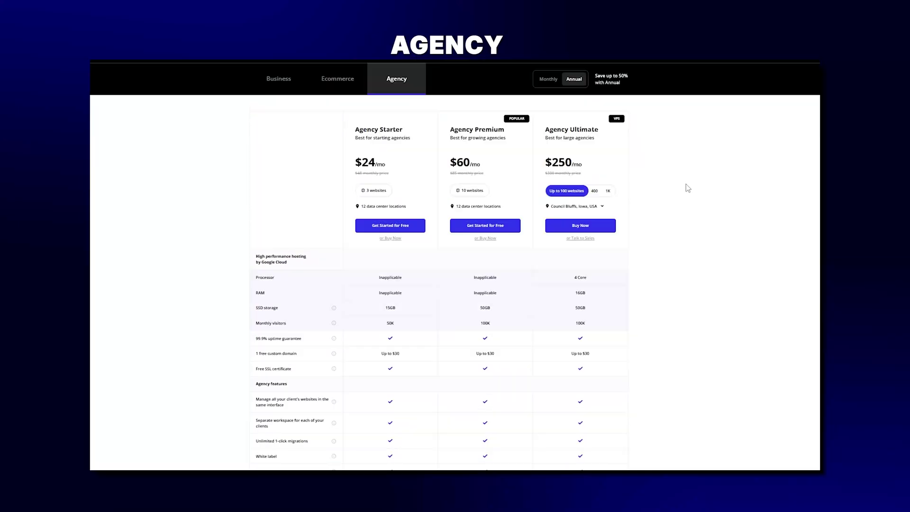
scroll(689, 184, "down", 3)
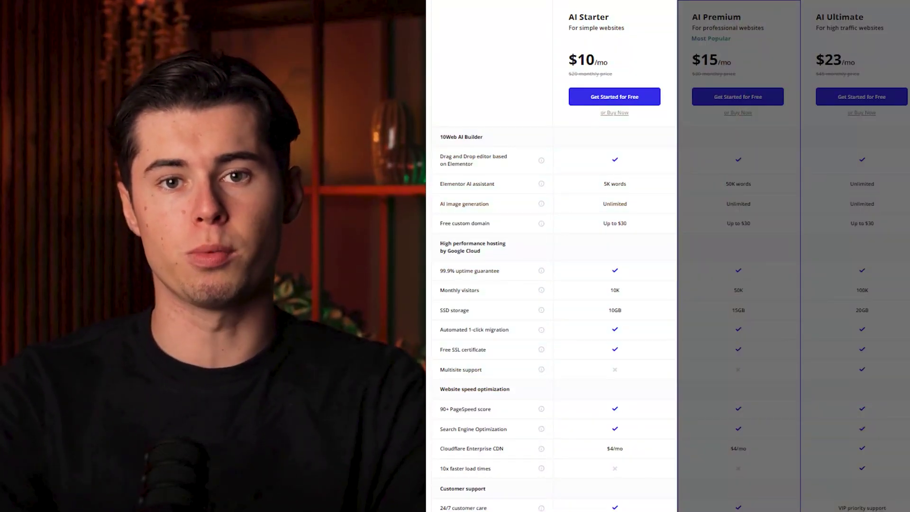